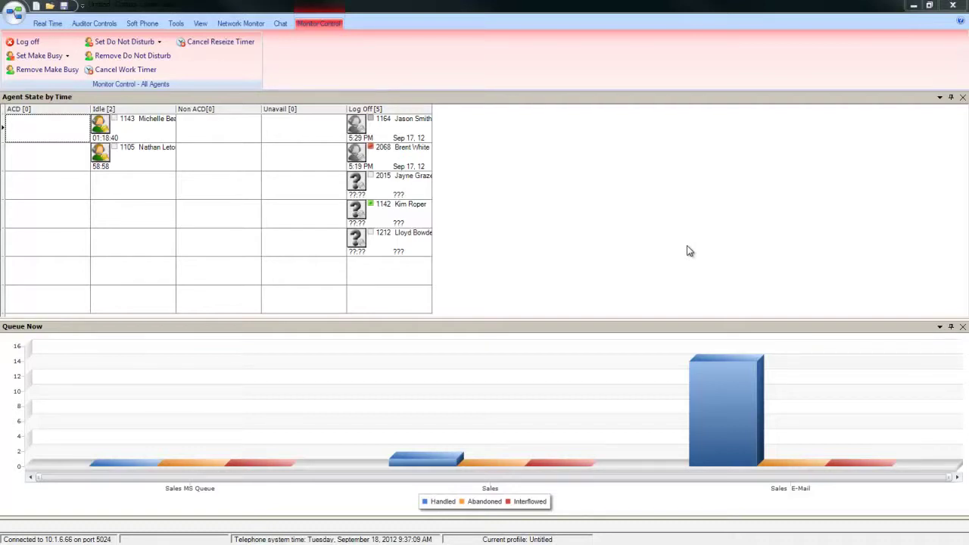
# - Open the Set alarms dialog for the Agent State by Time monitor, covering all devices
pyautogui.rightClick(165, 188)
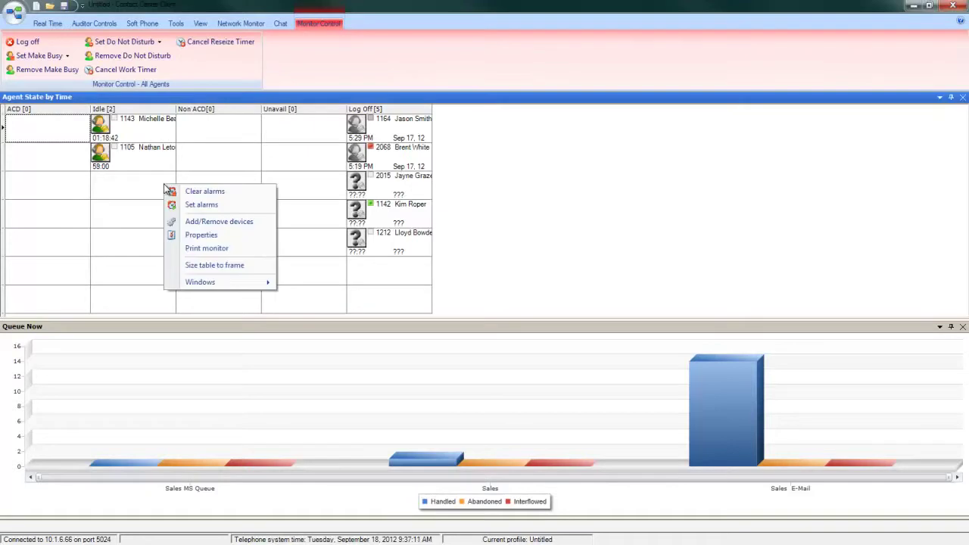
pyautogui.click(232, 203)
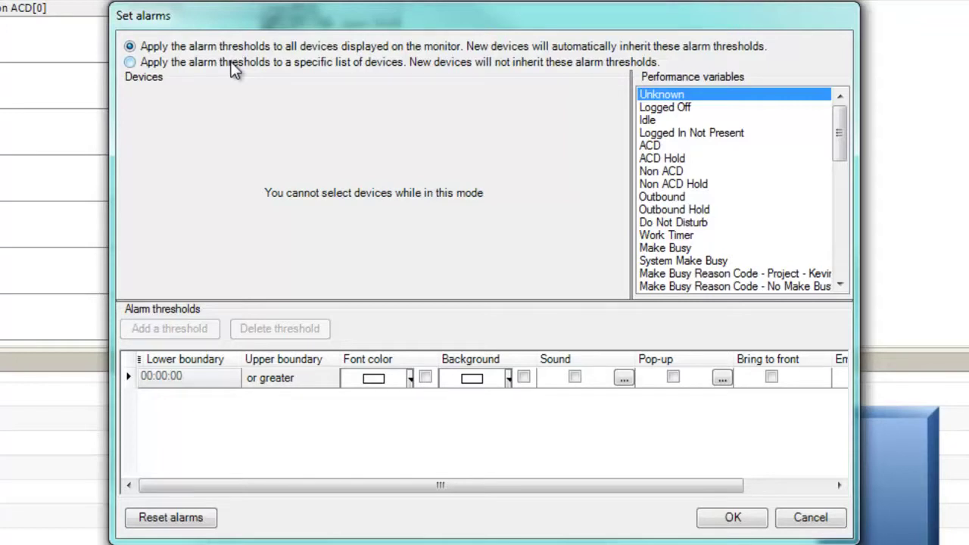
# - Add an ACD time threshold that splits the ranges at an upper limit of 00:05:00
pyautogui.click(658, 146)
pyautogui.click(204, 328)
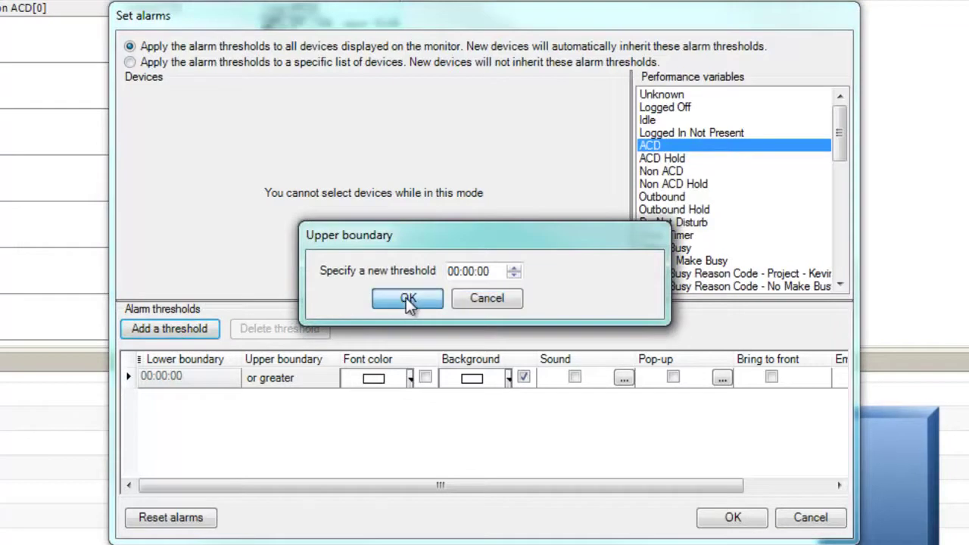
pyautogui.click(409, 300)
pyautogui.click(266, 377)
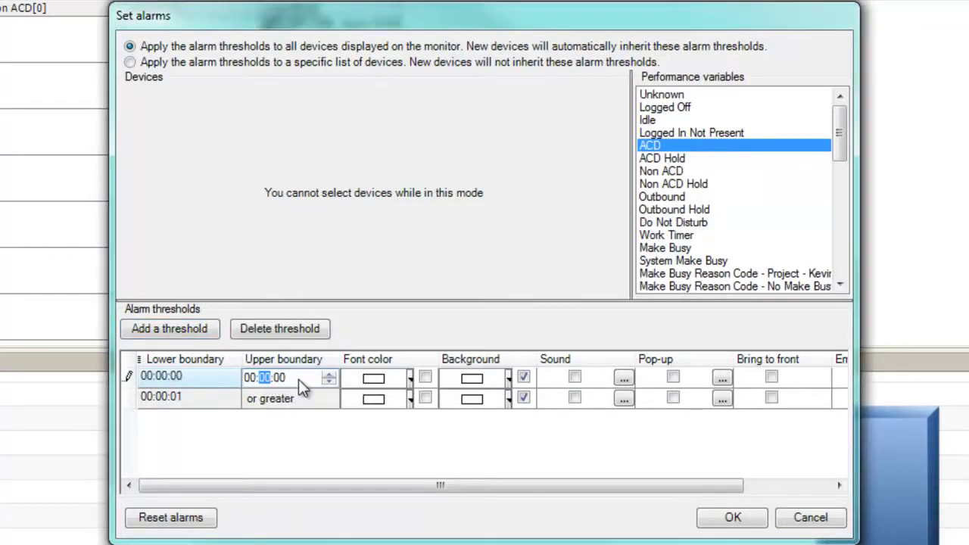
pyautogui.write('15')
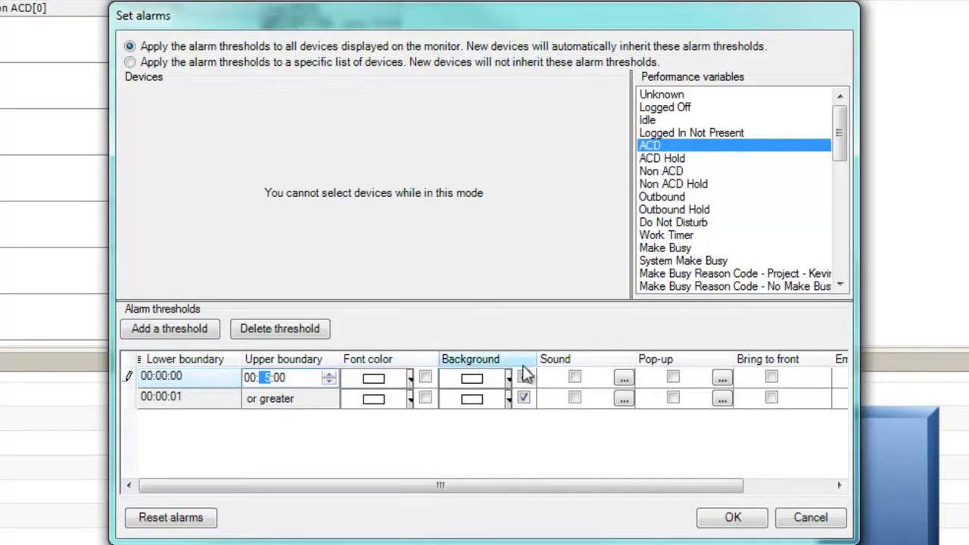
# - Give the 0–5 minute ACD range a green background and the 00:05:01-or-greater range red
pyautogui.click(525, 376)
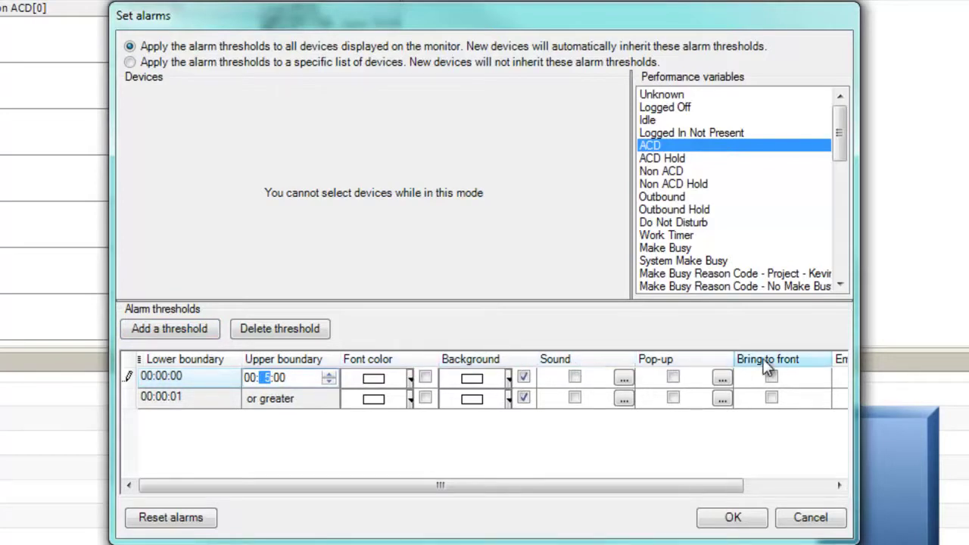
pyautogui.click(508, 381)
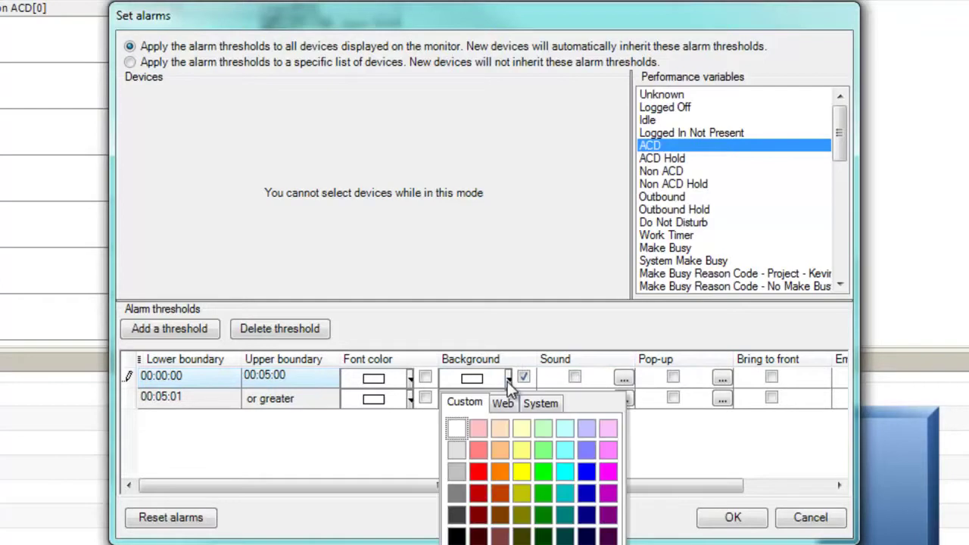
pyautogui.click(541, 472)
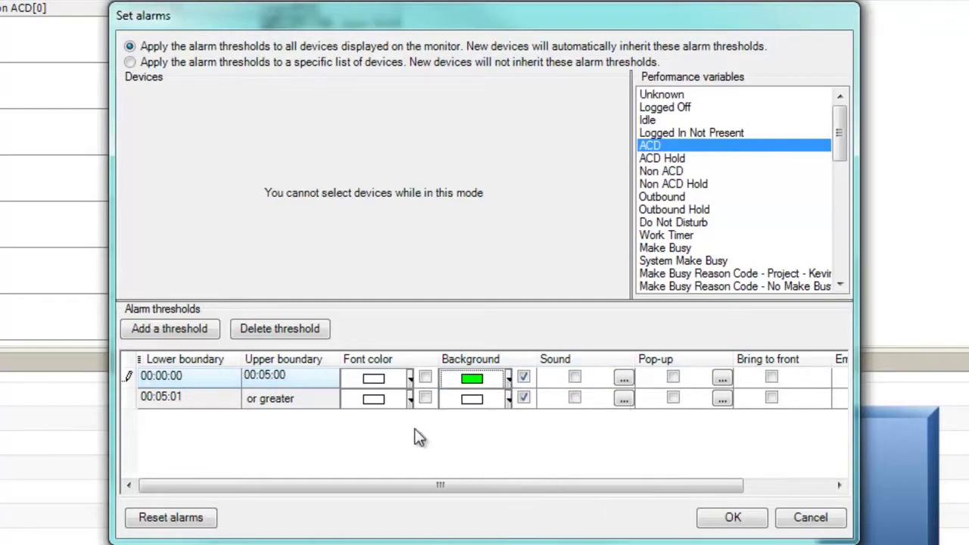
pyautogui.click(331, 399)
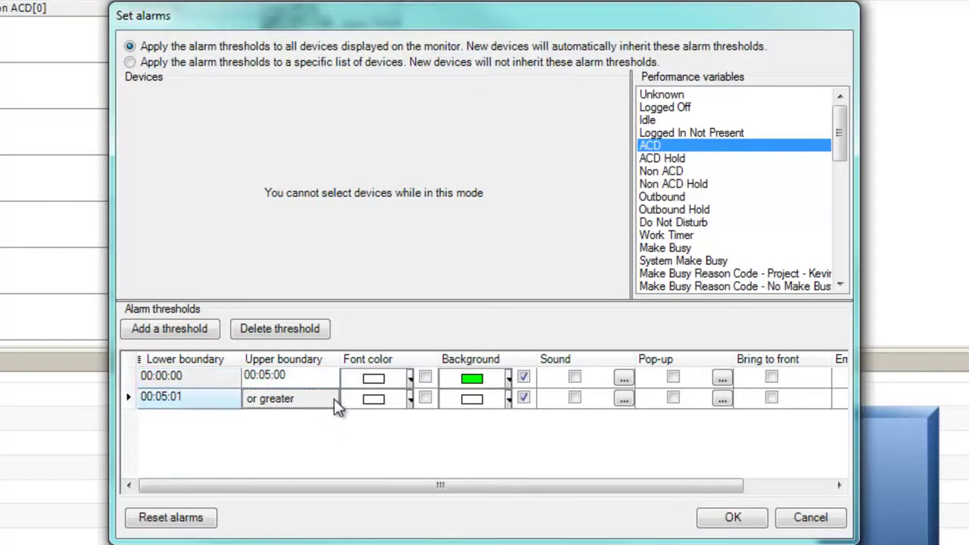
pyautogui.click(506, 398)
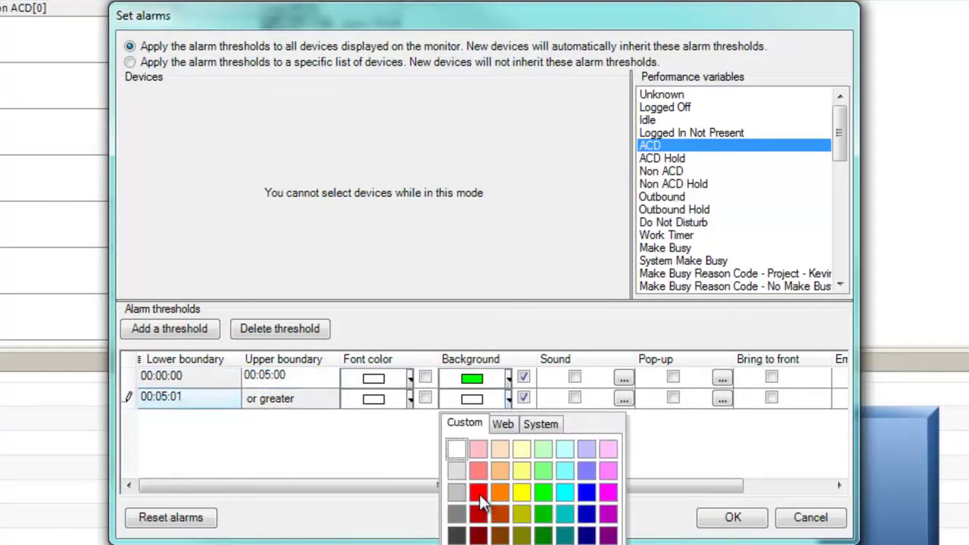
pyautogui.click(479, 493)
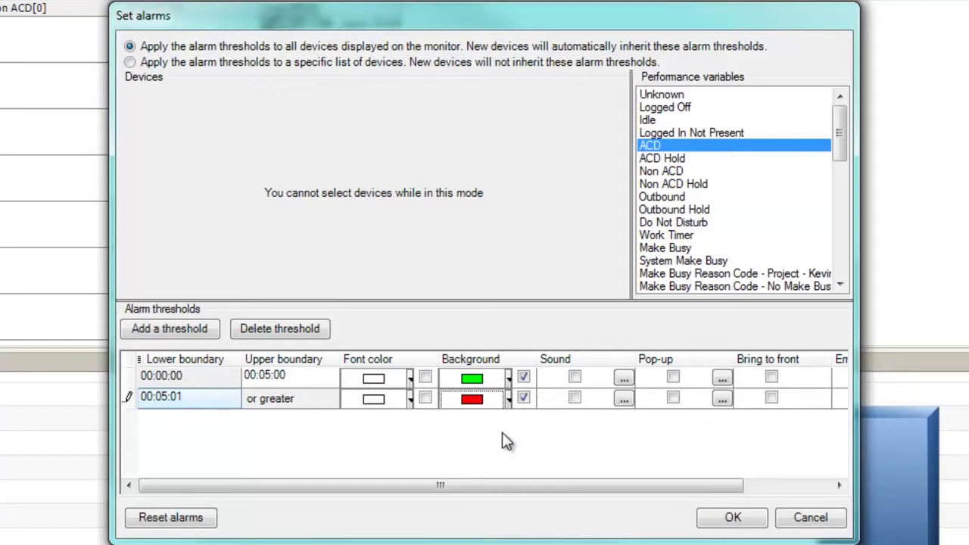
# - Add an Idle threshold with a 00:30:00 upper limit for the first range
pyautogui.click(653, 119)
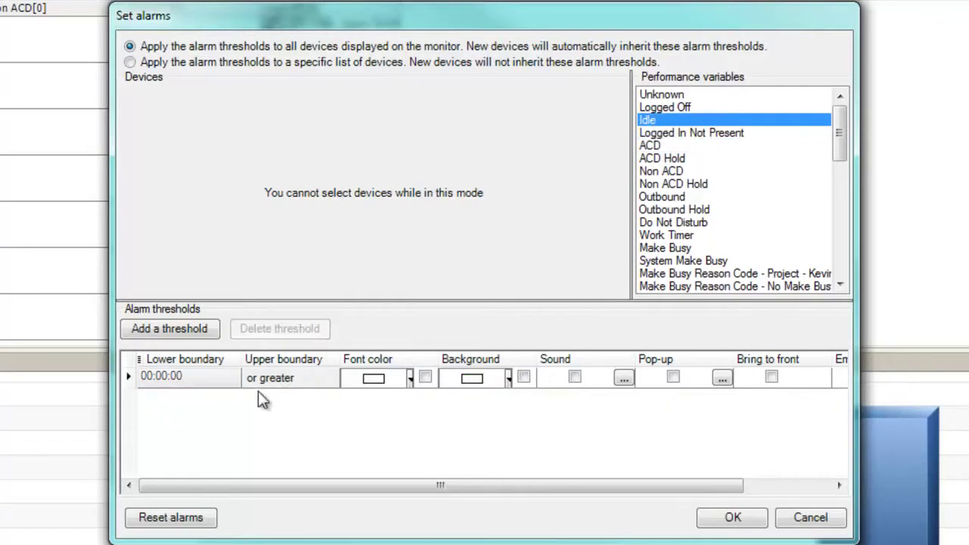
pyautogui.click(186, 330)
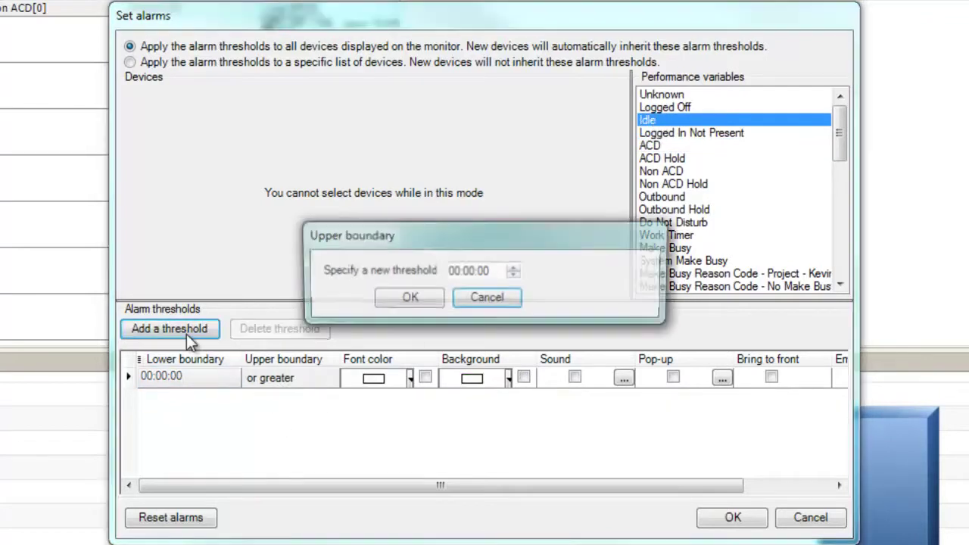
pyautogui.click(413, 298)
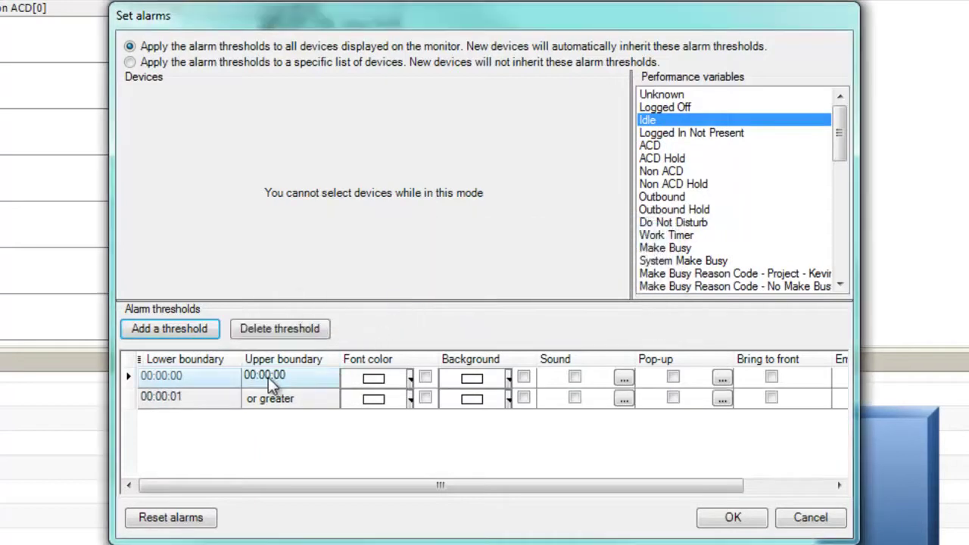
pyautogui.click(267, 376)
pyautogui.write('30')
pyautogui.press('Tab')
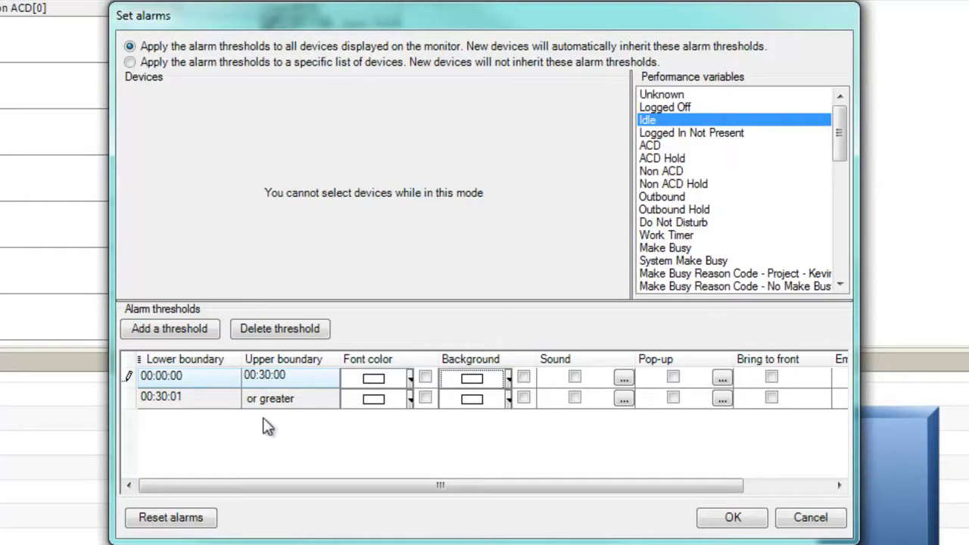
# - Turn on a red background for the 00:30:01-or-greater Idle range
pyautogui.click(502, 399)
pyautogui.click(479, 491)
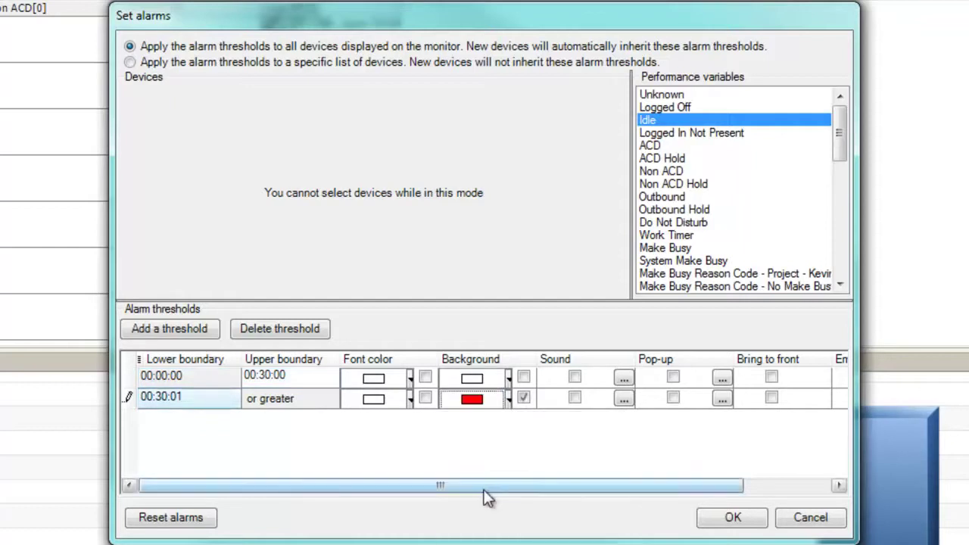
pyautogui.click(732, 519)
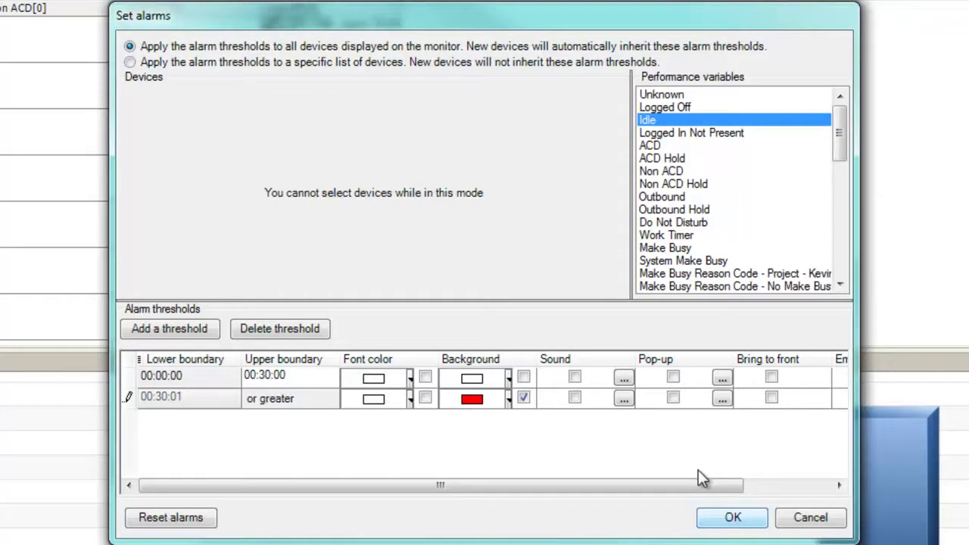
# - Add a beep, played once, to the over-30-minute Idle range
pyautogui.moveTo(698, 477); pyautogui.dragTo(787, 484)
pyautogui.click(475, 400)
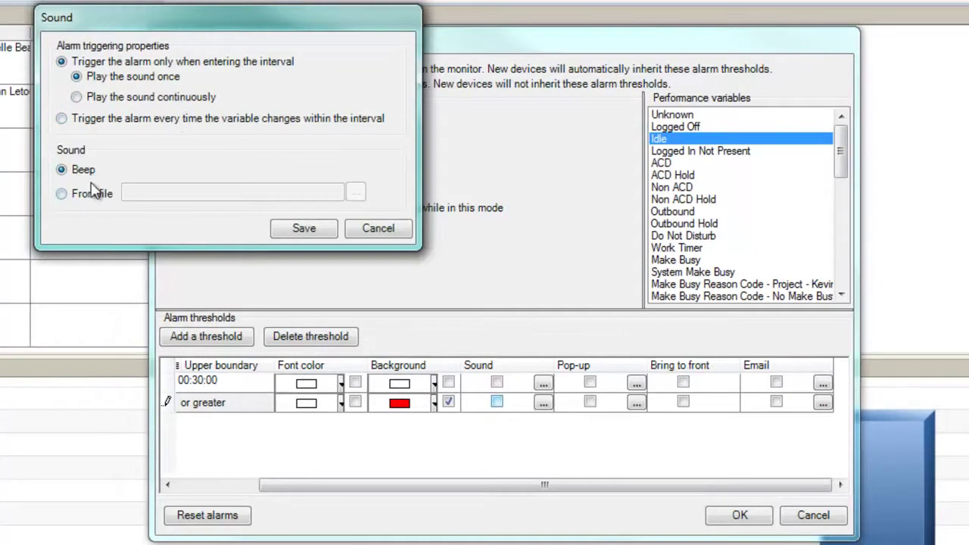
pyautogui.click(306, 228)
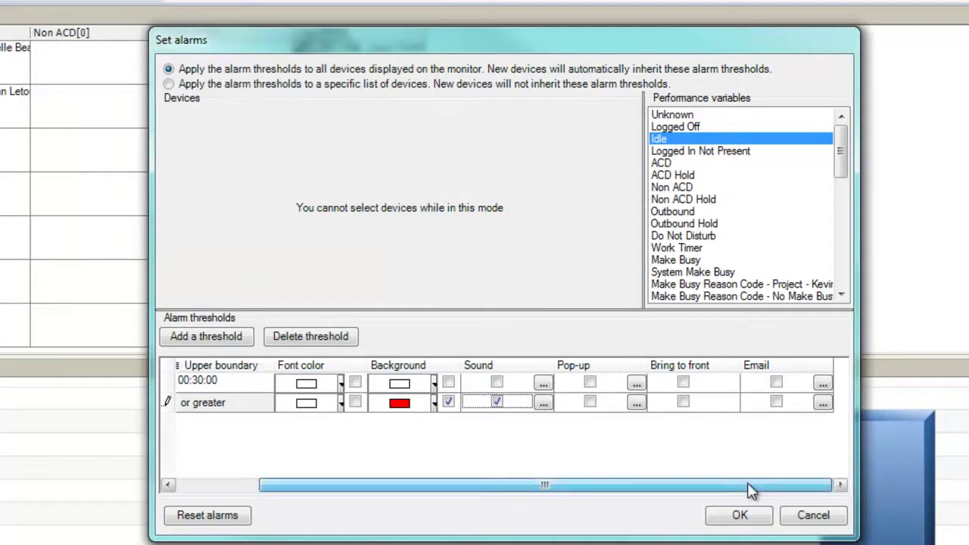
# - Add an e-mail alert to the recipient's address with subject 'Idle Agents Alarm' and an idle-agents follow-up message
pyautogui.click(776, 402)
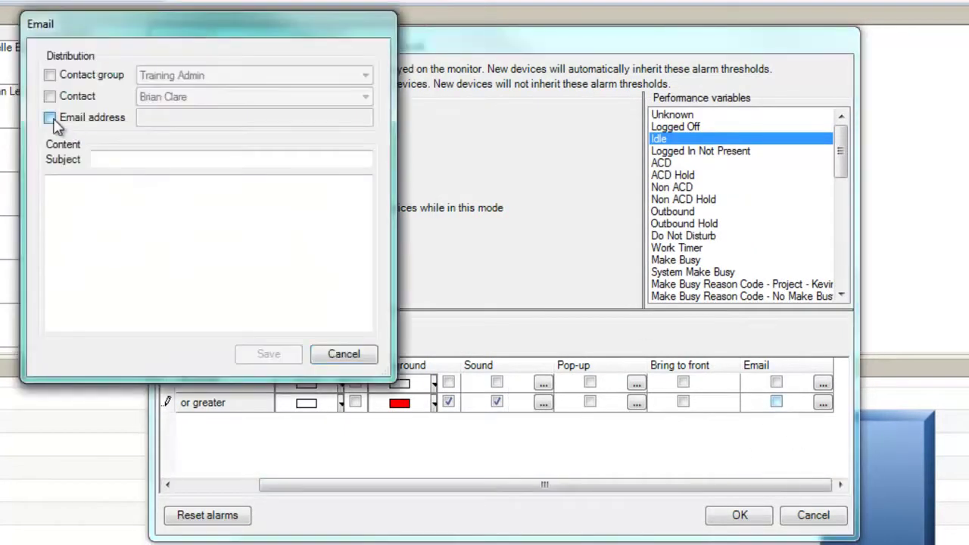
pyautogui.click(67, 123)
pyautogui.click(164, 118)
pyautogui.press('Tab')
pyautogui.write('Idle Agents Alarm')
pyautogui.press('Tab')
pyautogui.write('You have idle agents in')
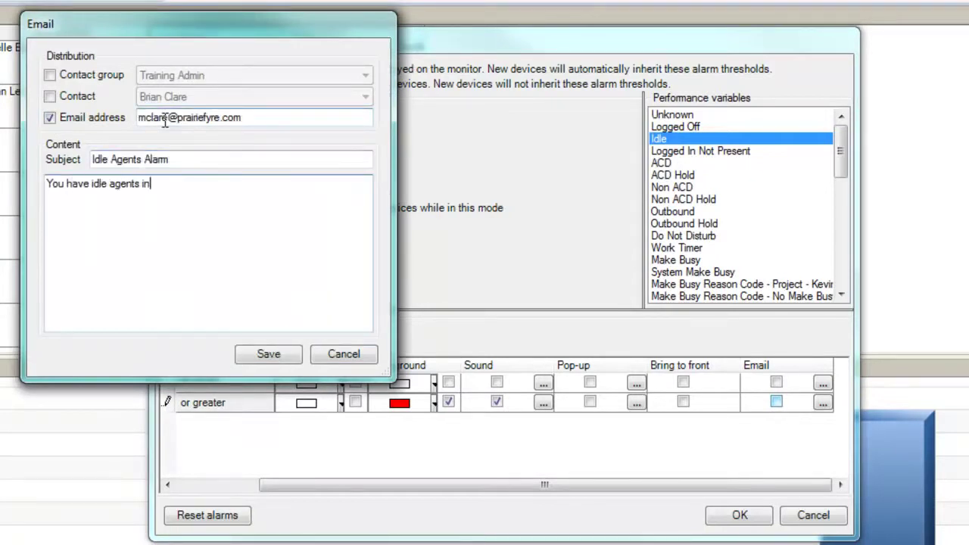
pyautogui.write(' the agent group you are monitoring. Please follow up with ')
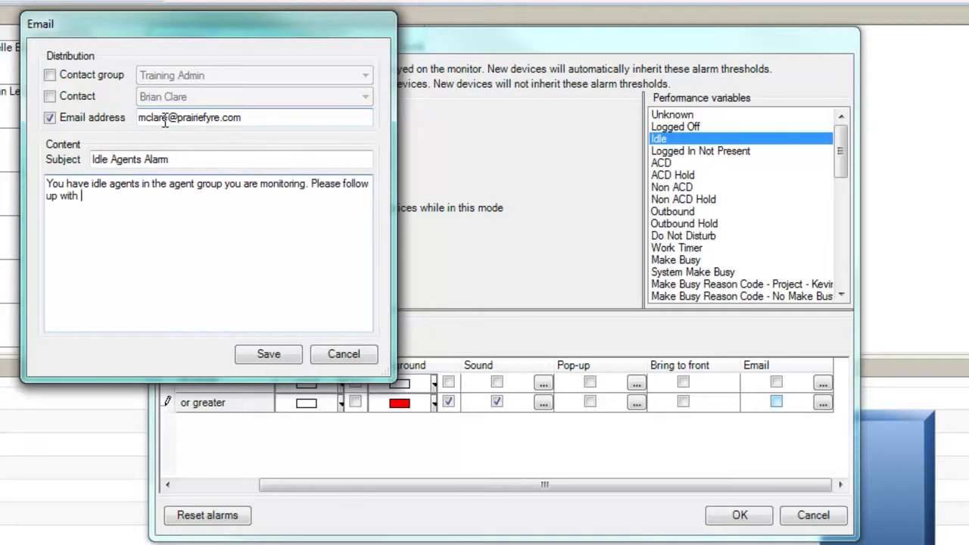
pyautogui.write('tasks for them to perform. Thank you.')
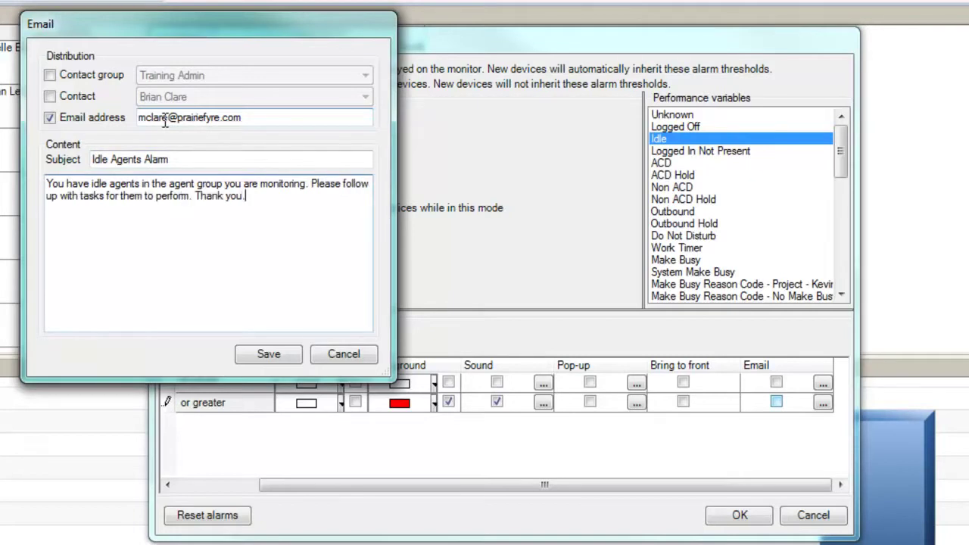
pyautogui.click(268, 355)
# - Apply all alarms with OK and return to the Agent State by Time monitor
pyautogui.click(740, 517)
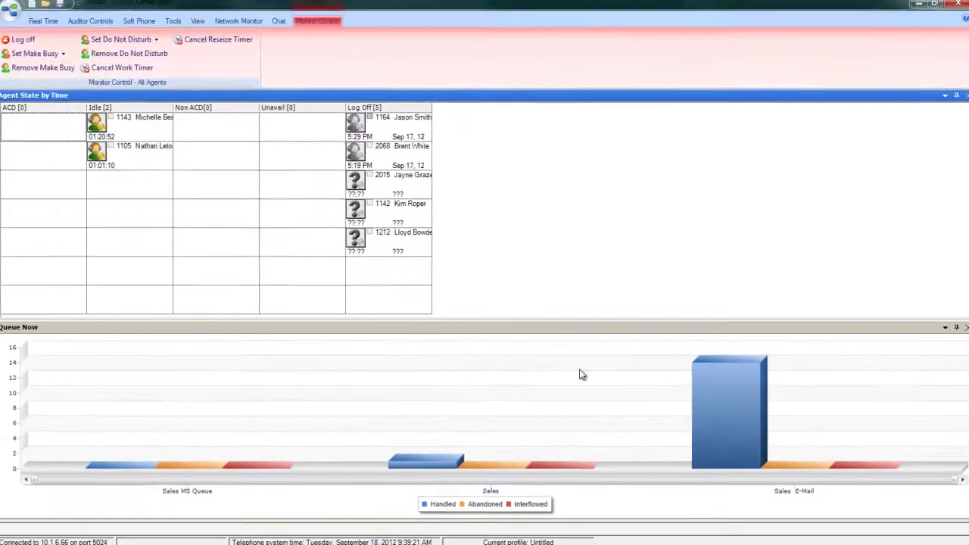